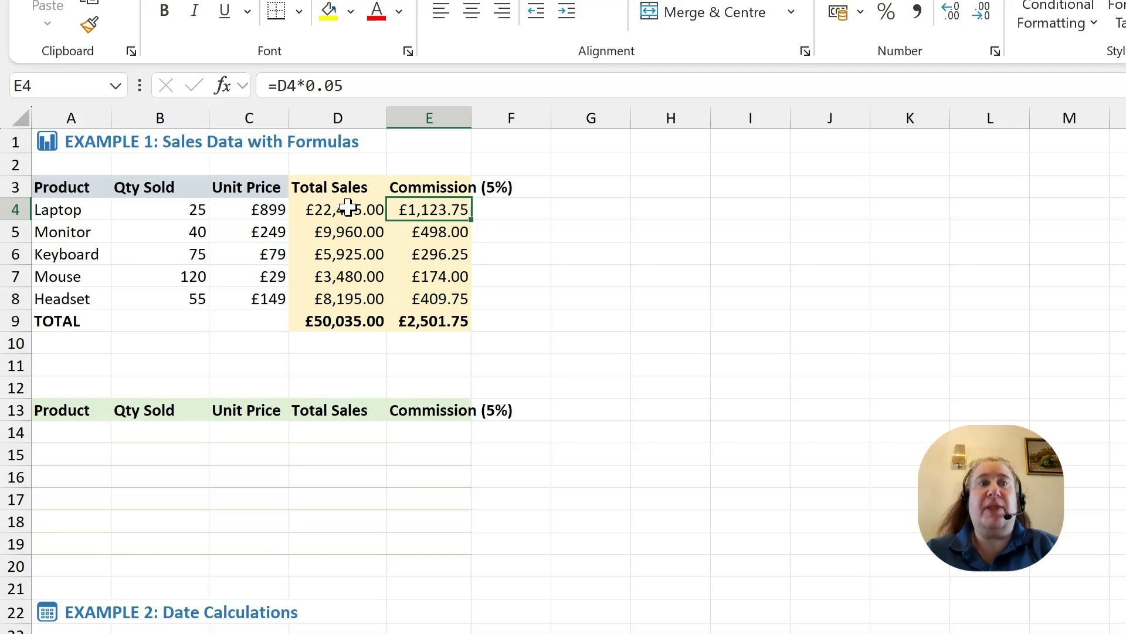
Step: Copy the Total Sales and Commission formulas for Laptop and Monitor and paste them into K5:L6
left_click_drag(346, 210, 413, 231)
key("ctrl+c")
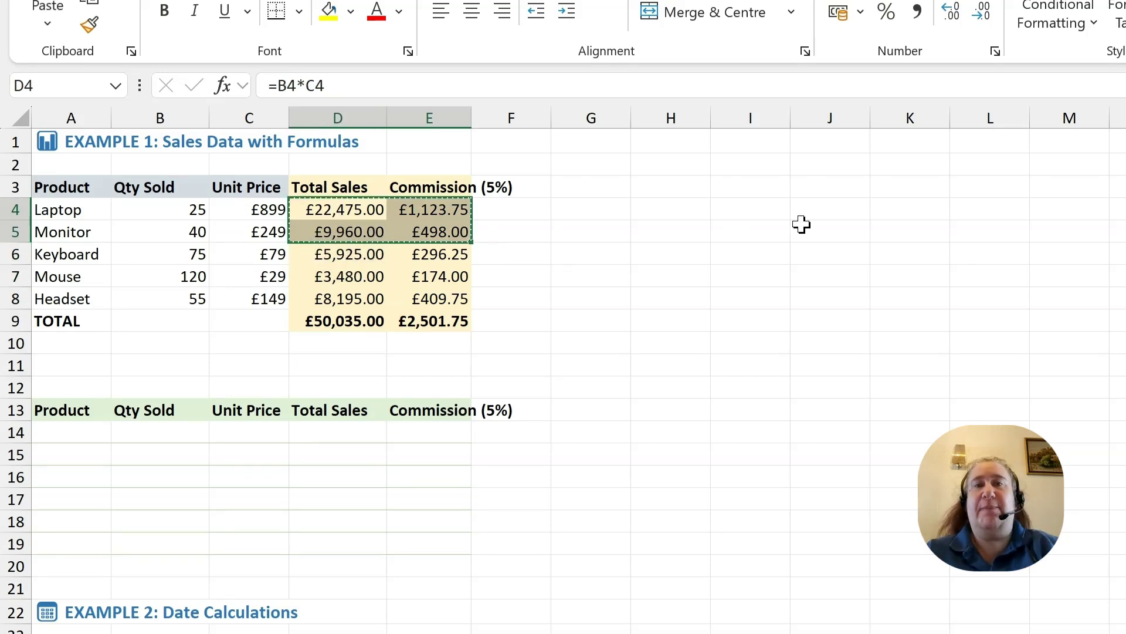
left_click(930, 234)
key("ctrl+v")
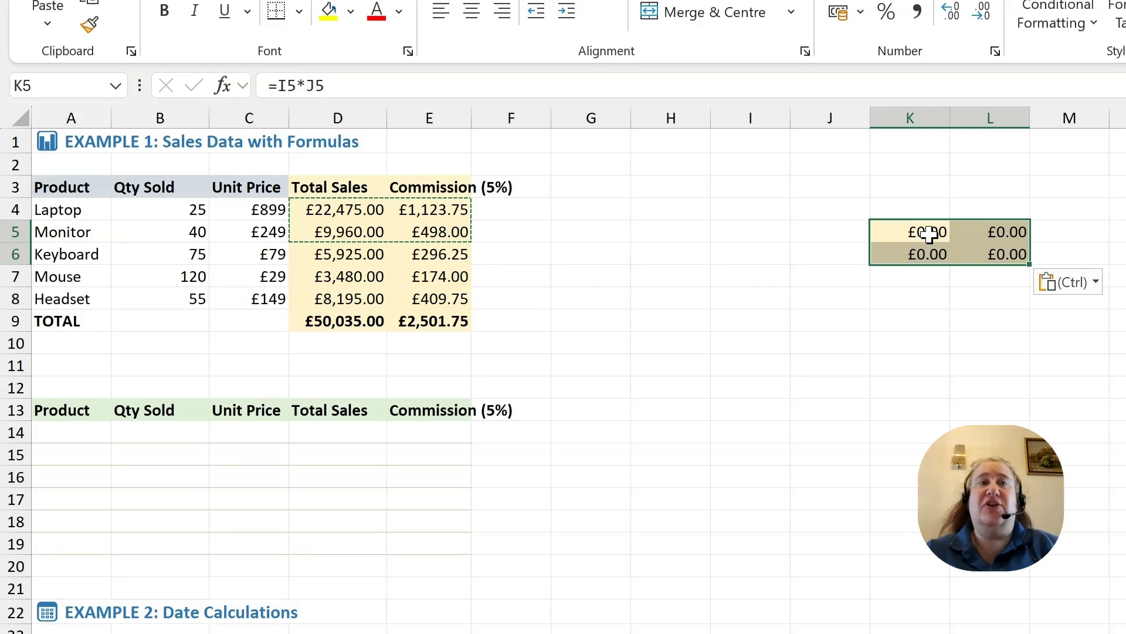
left_click(928, 225)
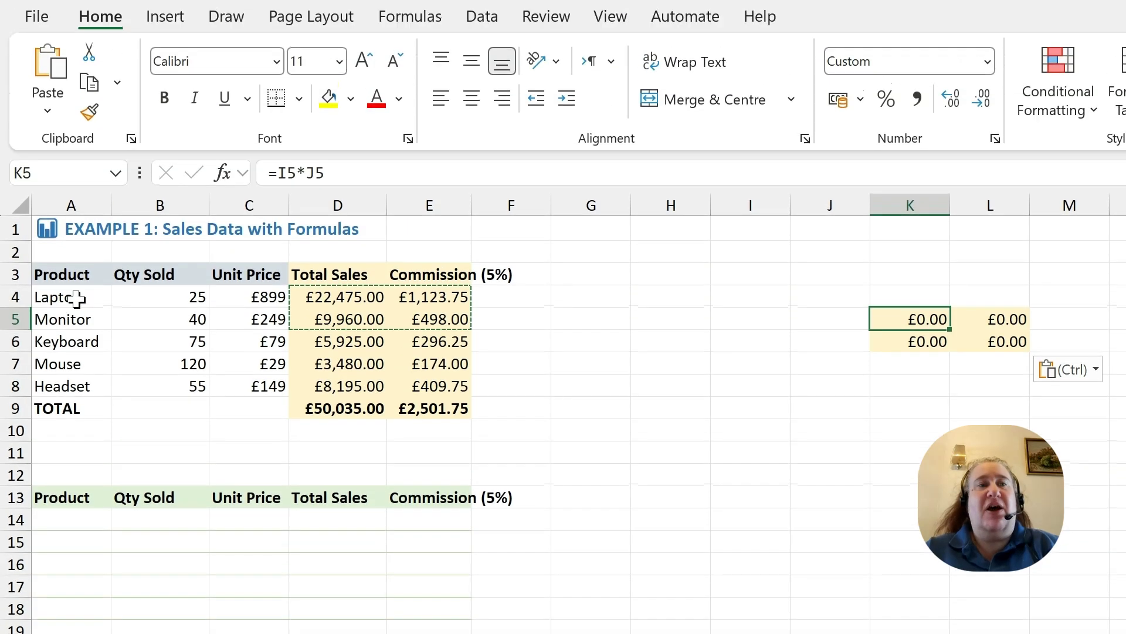
Step: Copy the product table A4:E8 and paste it as values into A14 under the second header row
left_click(75, 210)
left_click_drag(74, 297, 416, 386)
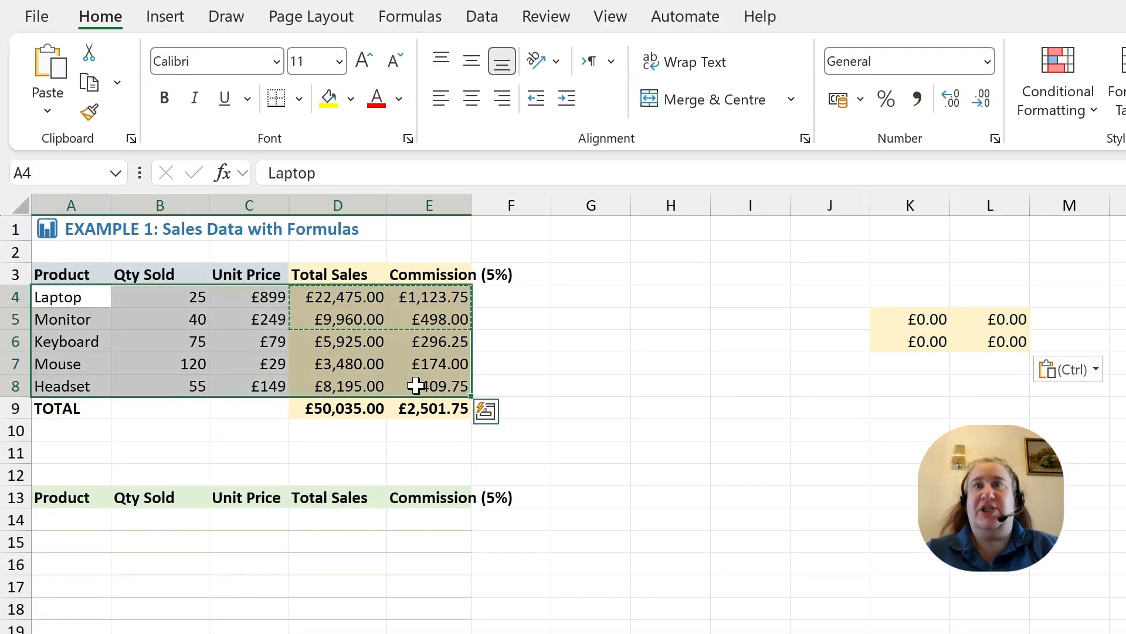
key("ctrl+c")
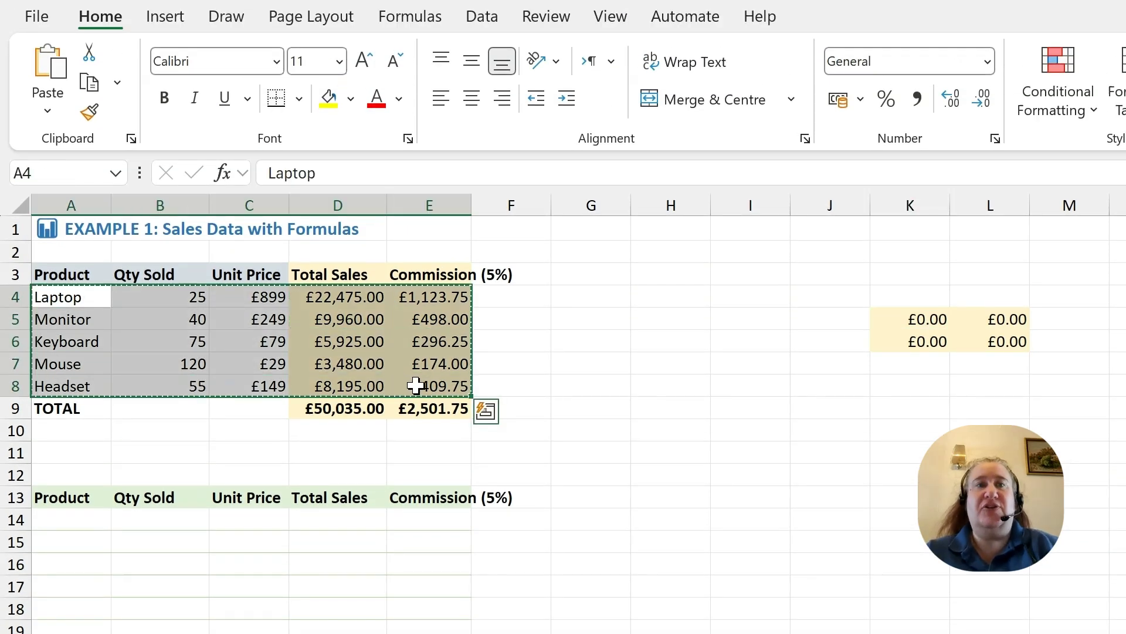
left_click(68, 517)
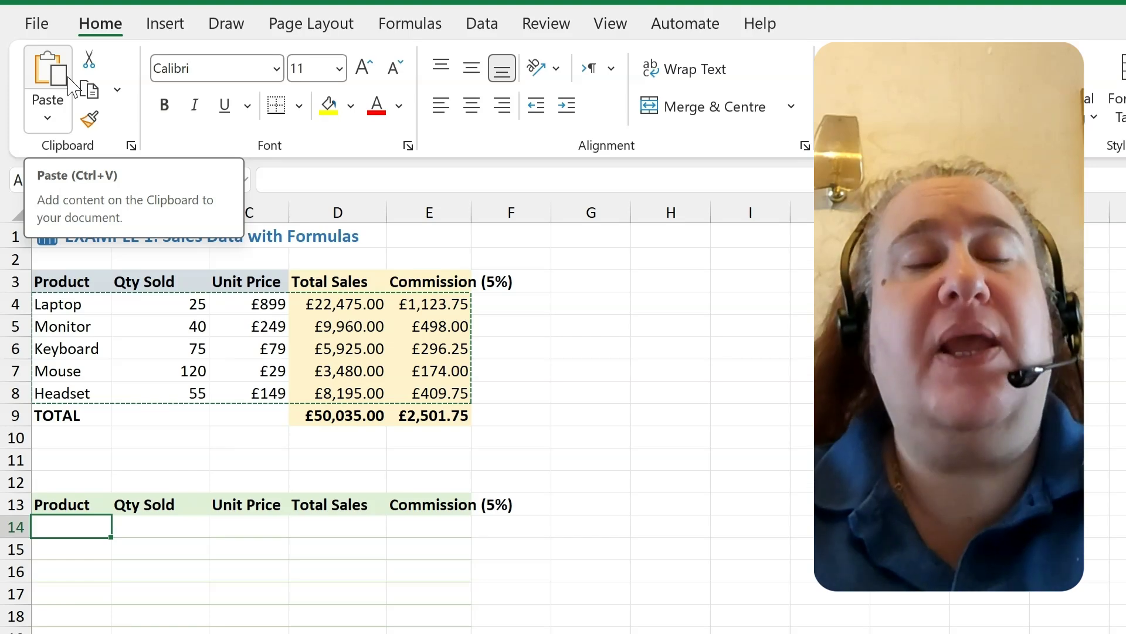
left_click(54, 113)
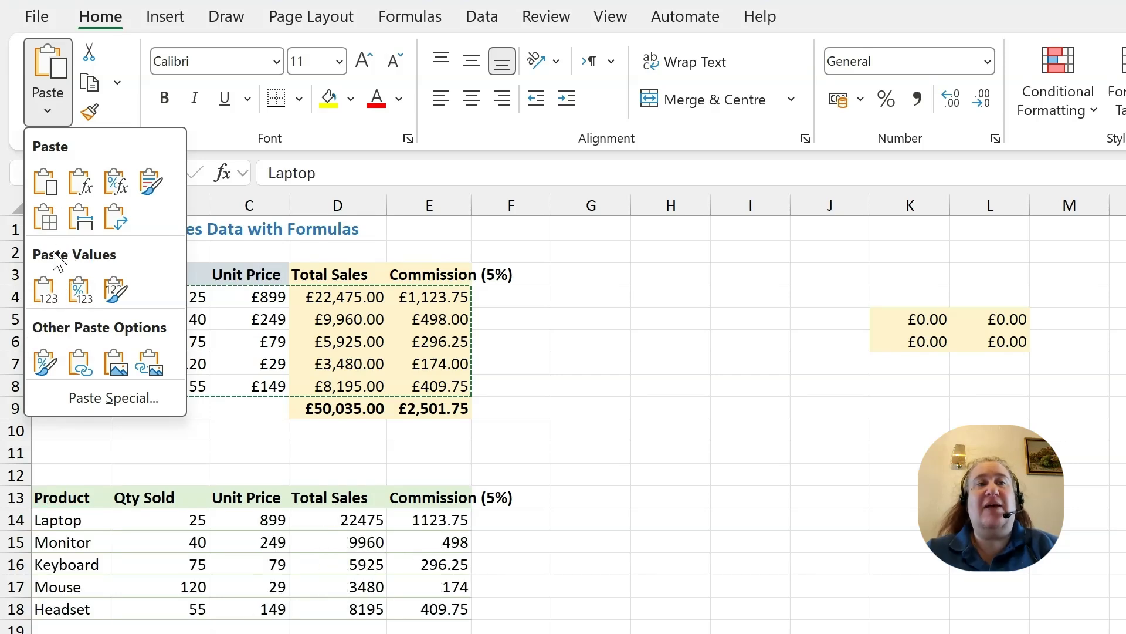
left_click(46, 290)
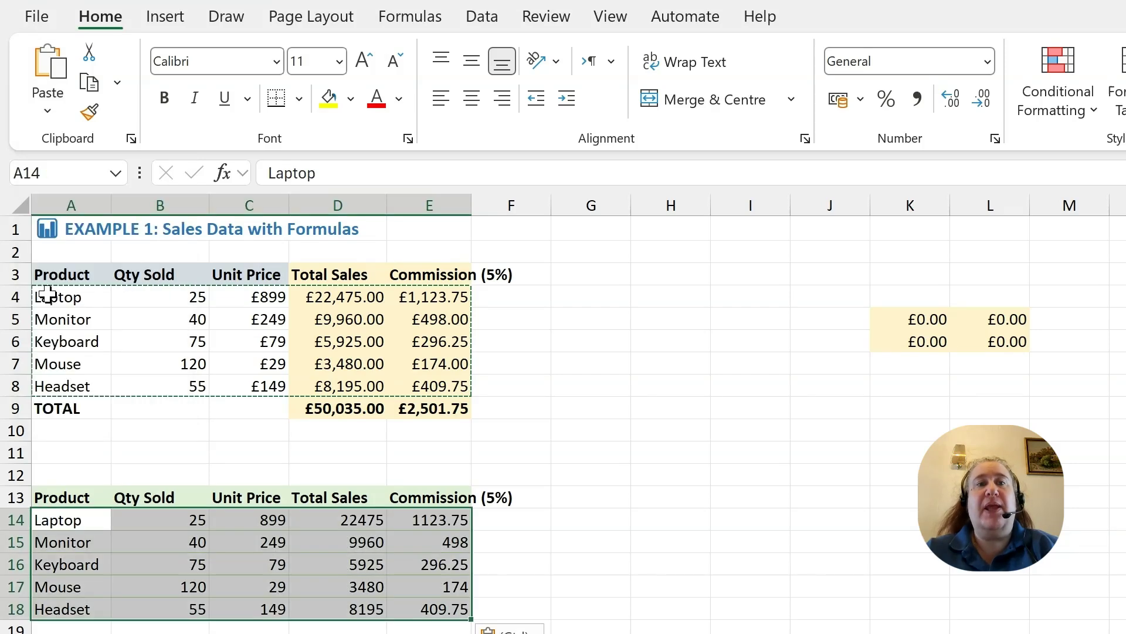
Step: Copy the Due Date cells D25:D28 and try pasting them as values into G25
left_click(675, 592)
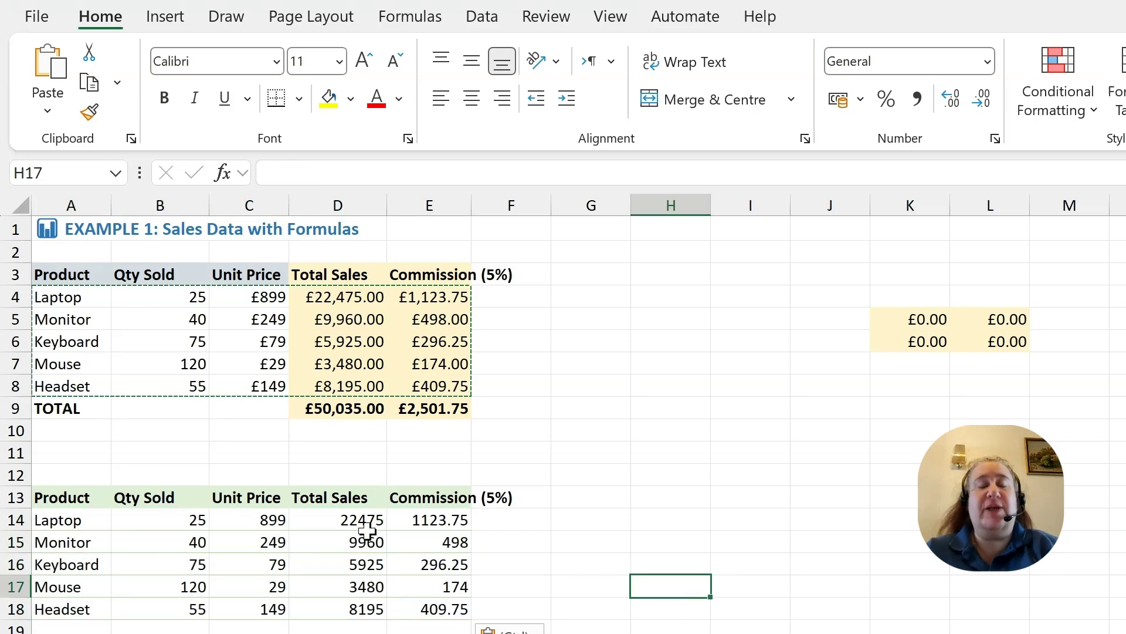
left_click(353, 521)
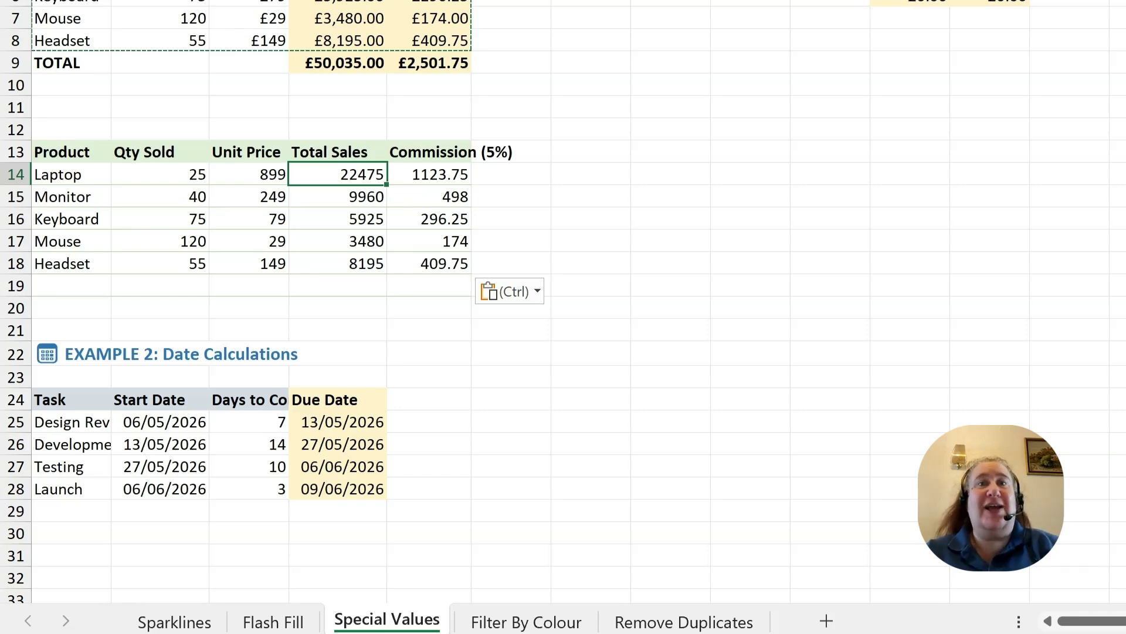
left_click(343, 422)
left_click_drag(343, 421, 354, 486)
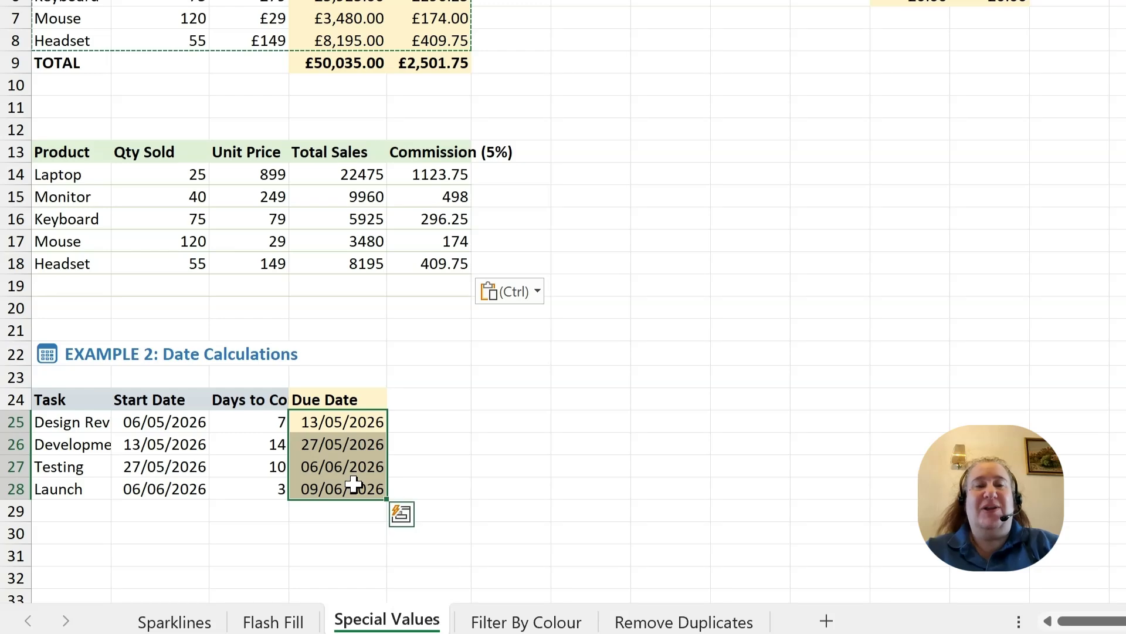
key("ctrl+c")
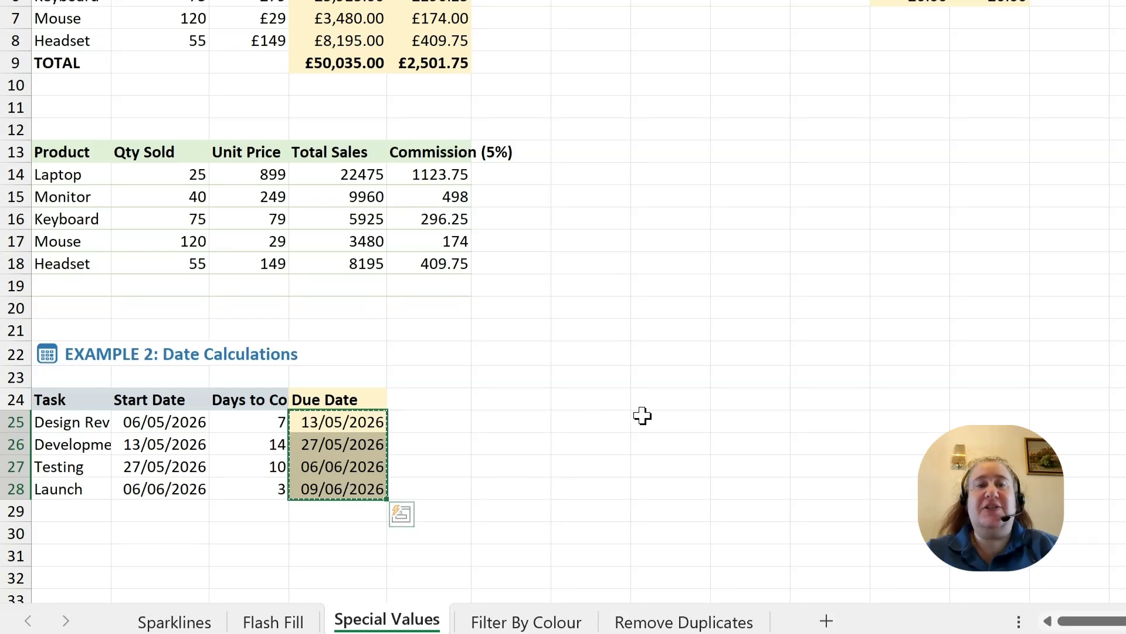
left_click(595, 422)
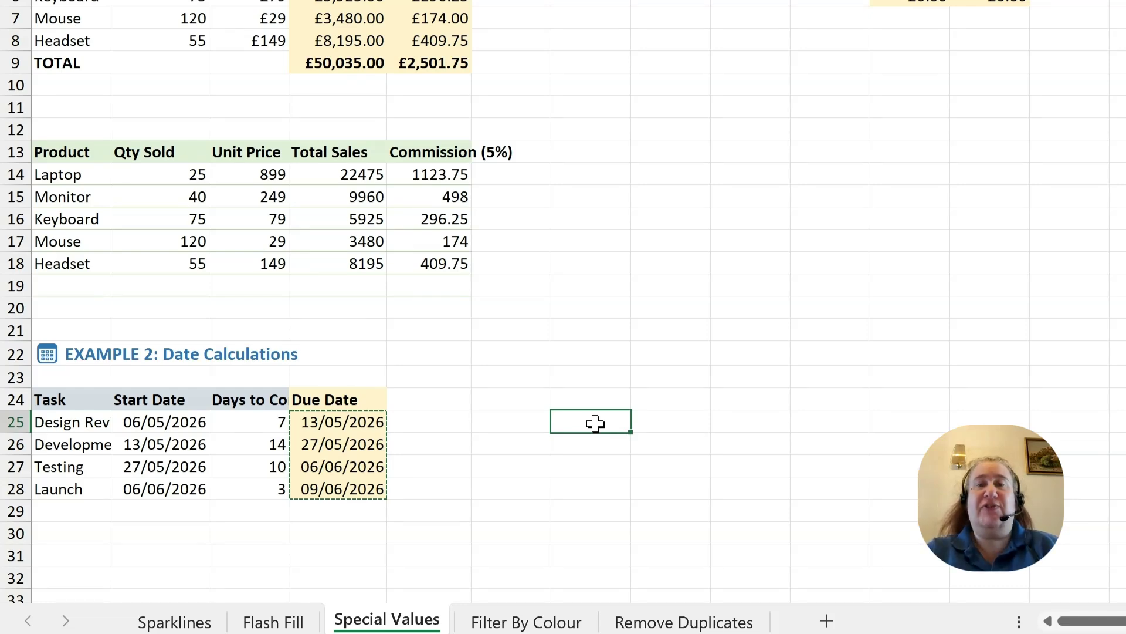
key("ctrl+shift+v")
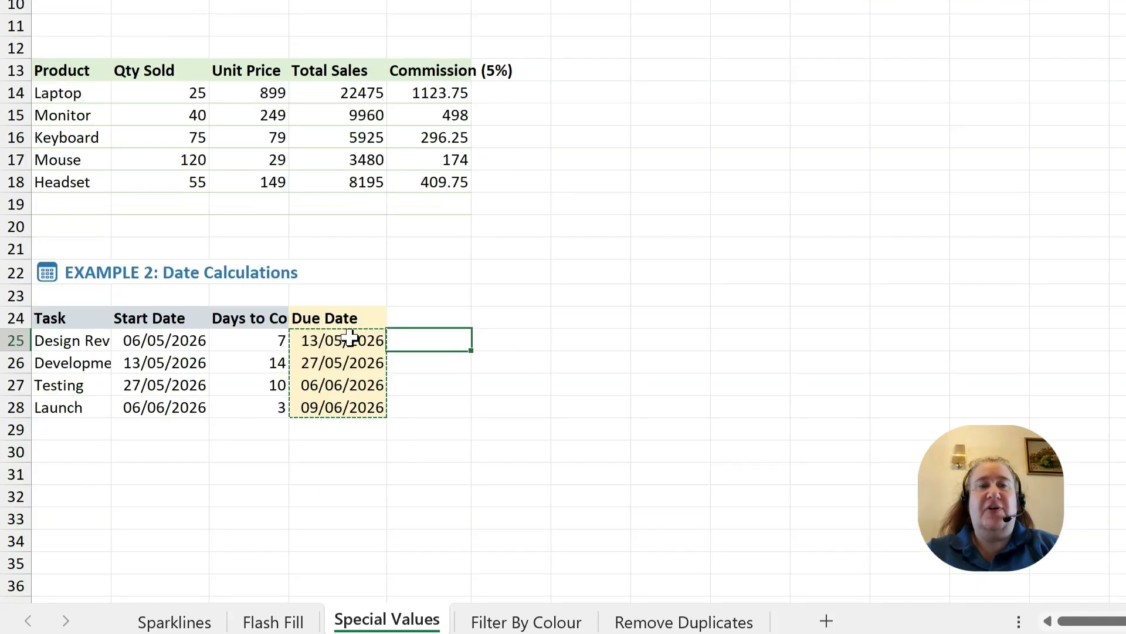
Step: Paste the copied due dates normally into D30:D33
left_click_drag(352, 339, 357, 397)
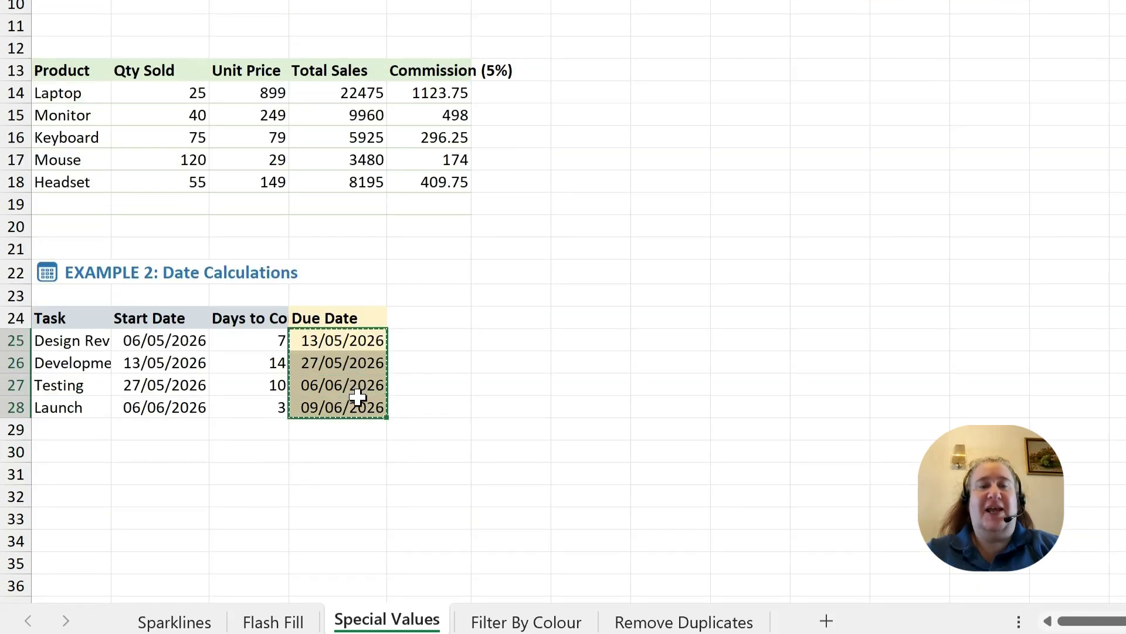
key("ctrl+shift+v")
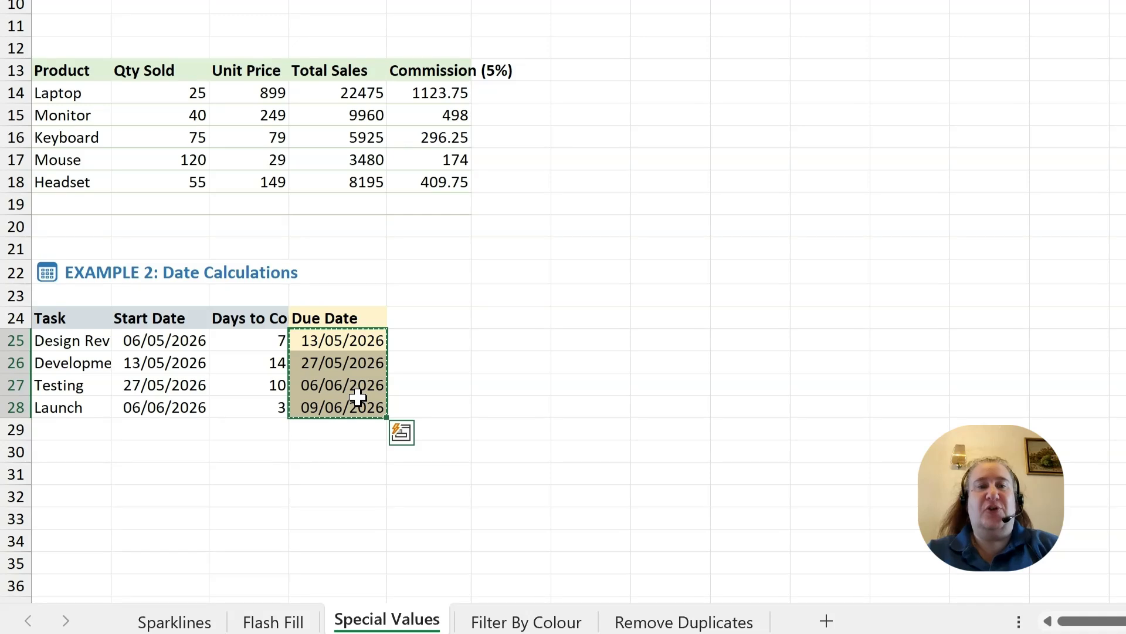
left_click(332, 458)
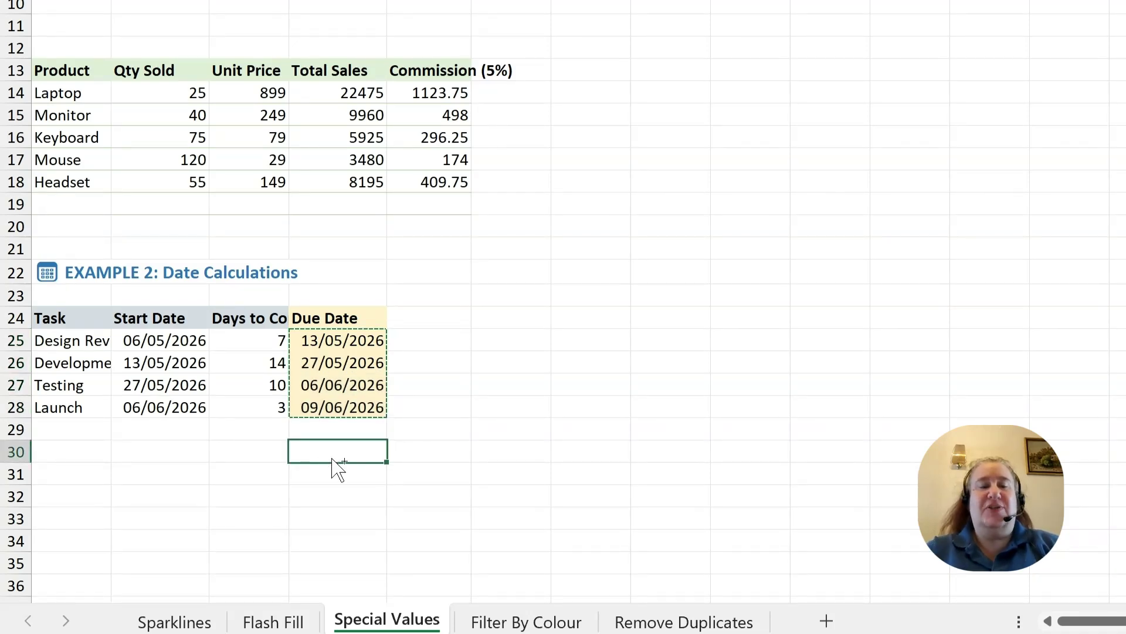
key("ctrl+v")
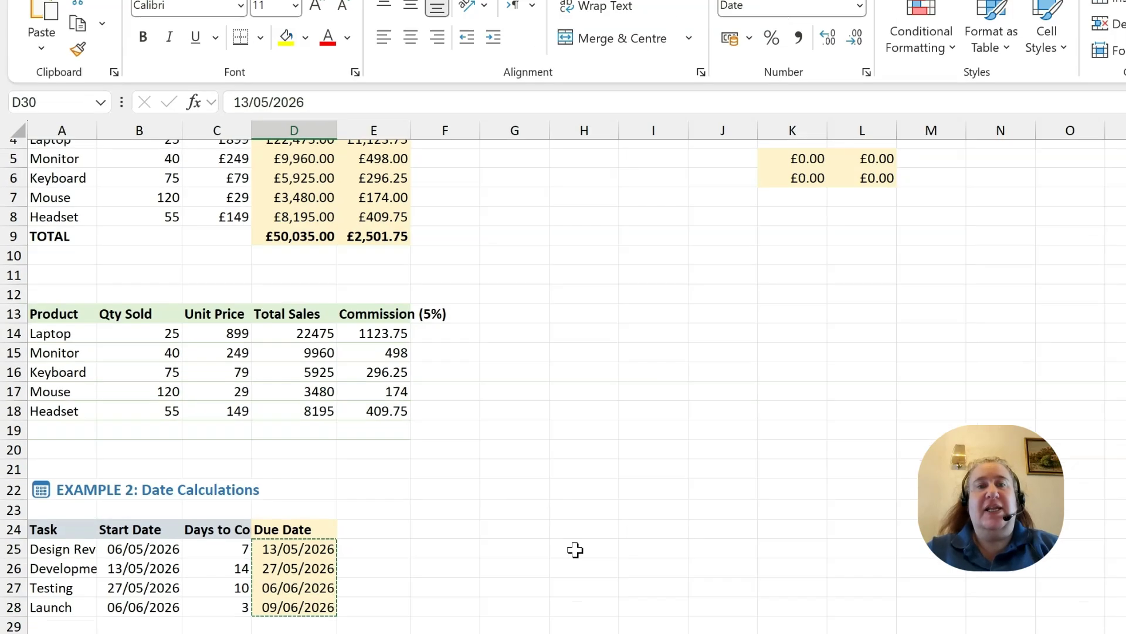
Step: Paste the copied due dates as values only into H25:H28
left_click(660, 341)
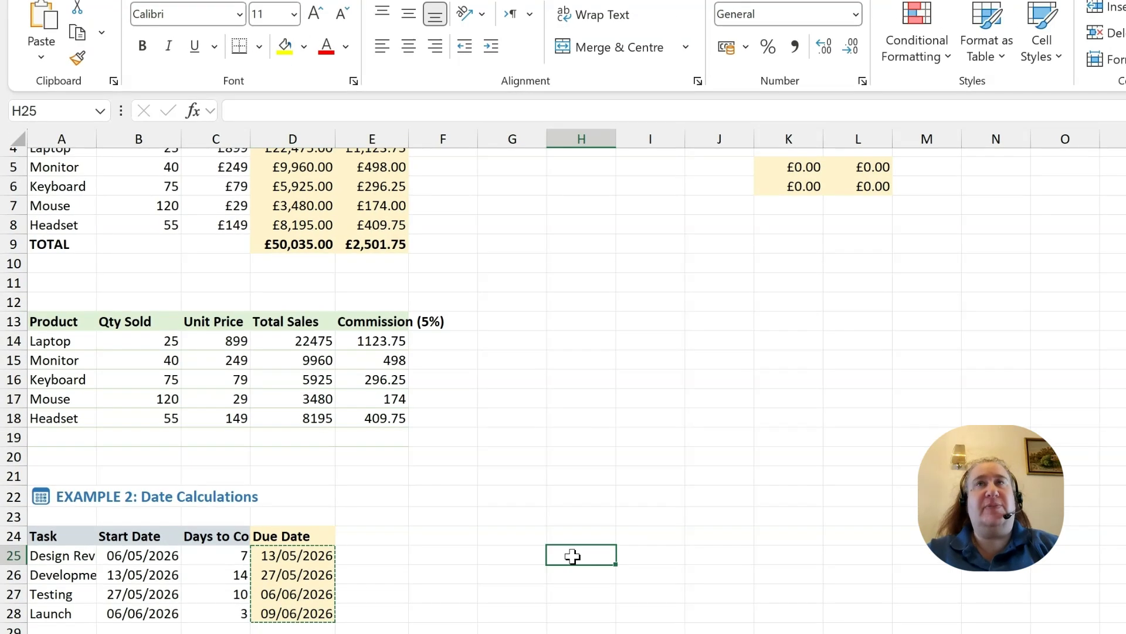
key("ctrl+shift+v")
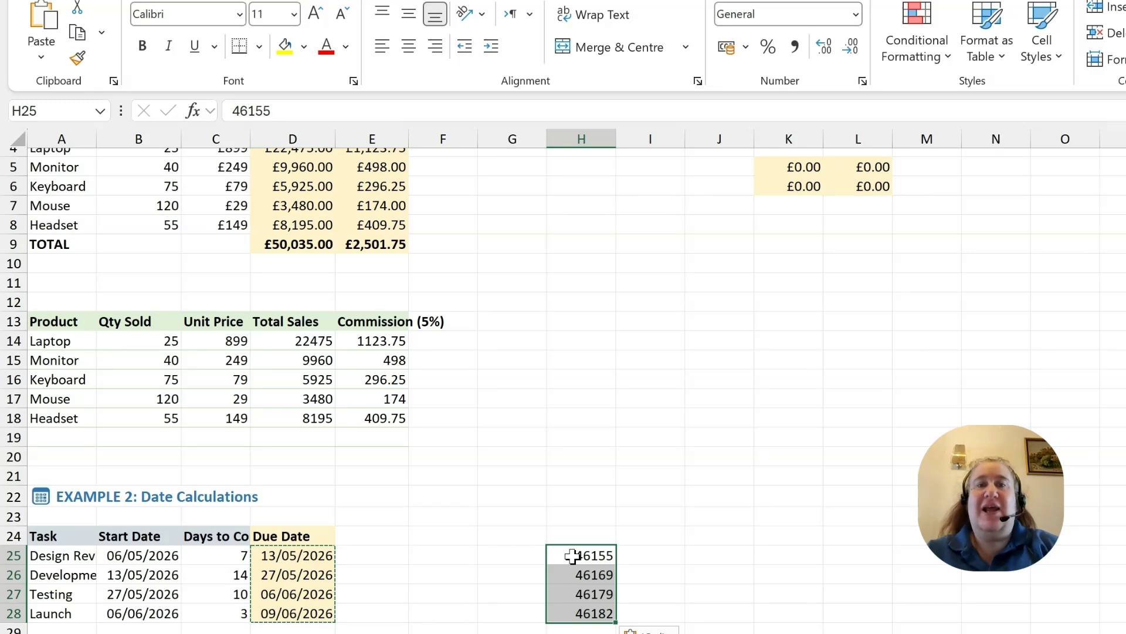
Step: Apply the Short Date number format to the pasted values in H25:H28
left_click(856, 15)
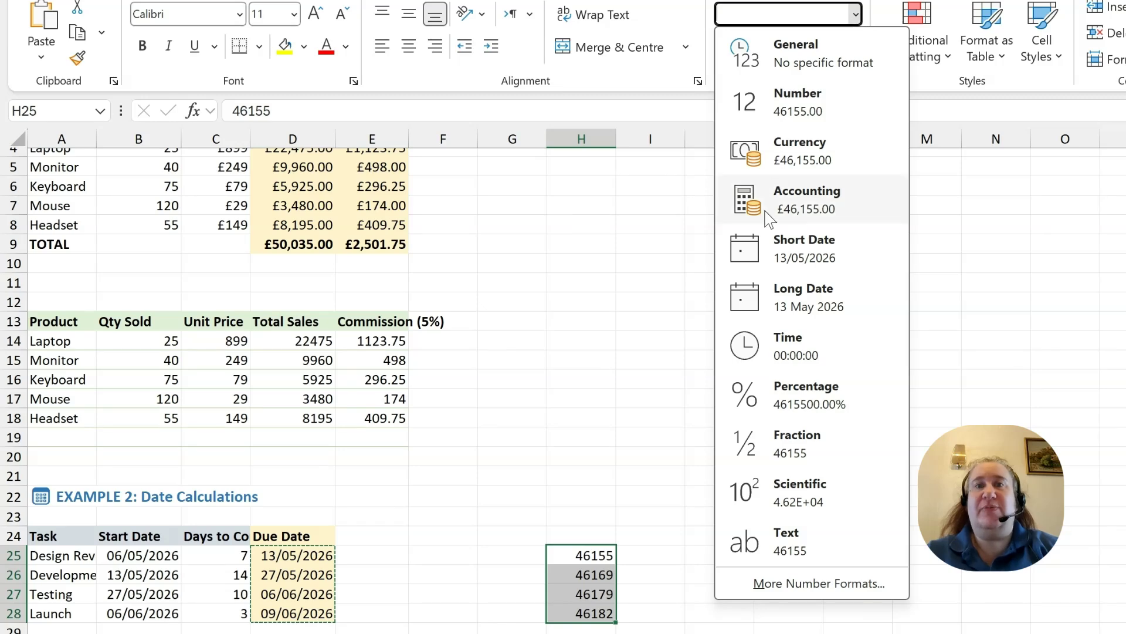
left_click(801, 246)
left_click(815, 479)
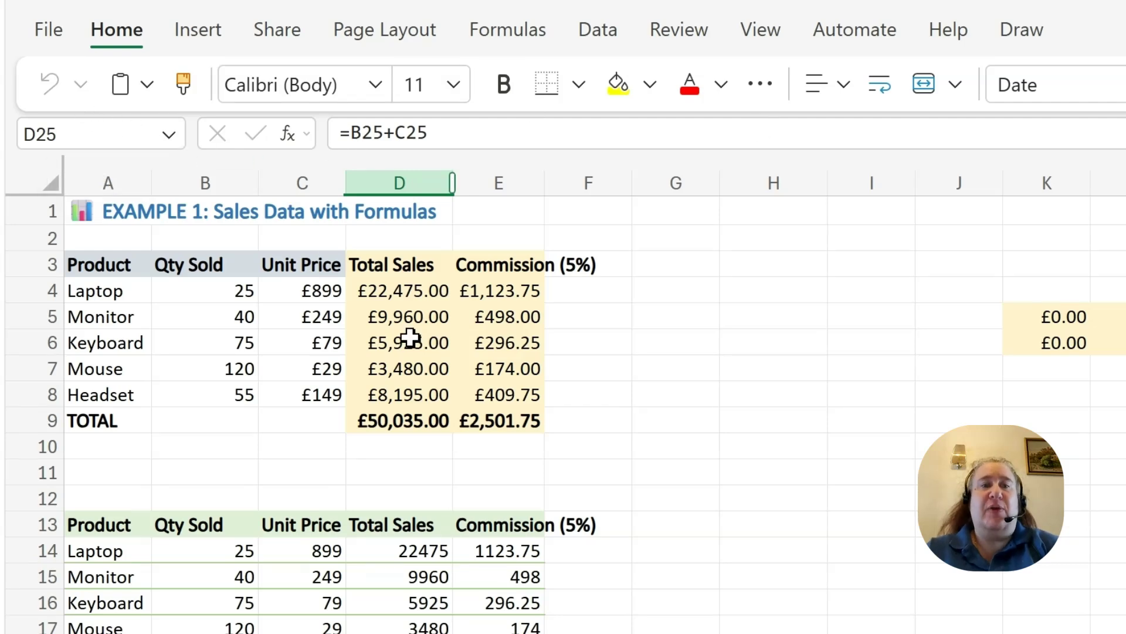
Step: Select the due dates D25:D28 and paste them as values only into I25:I28
key("shift+Down")
key("shift+Down")
key("shift+Down")
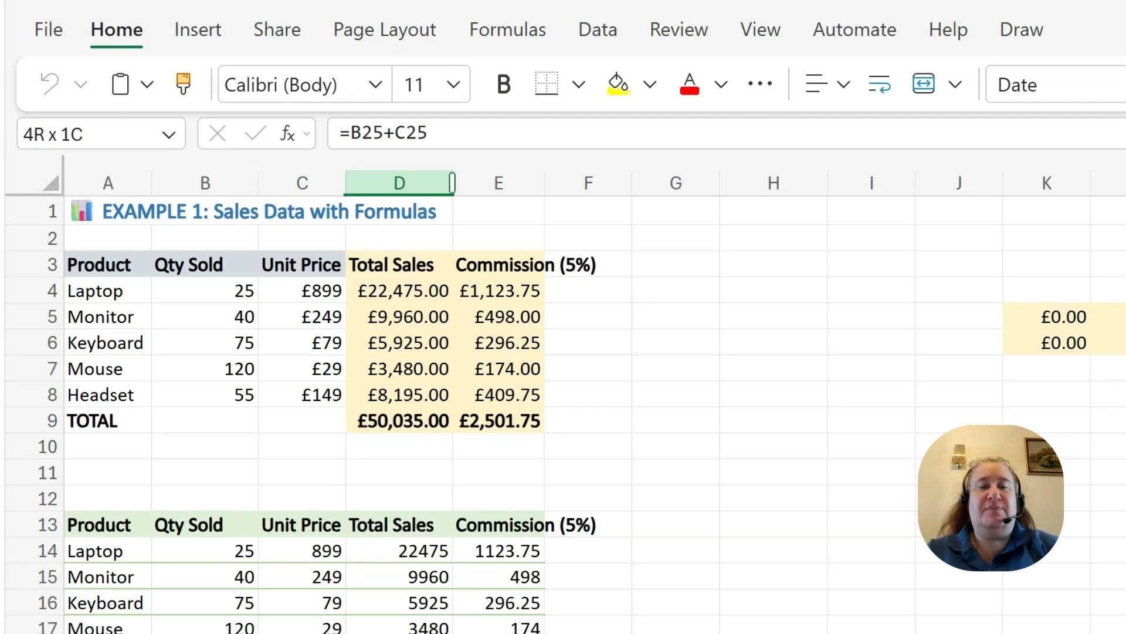
left_click(872, 633)
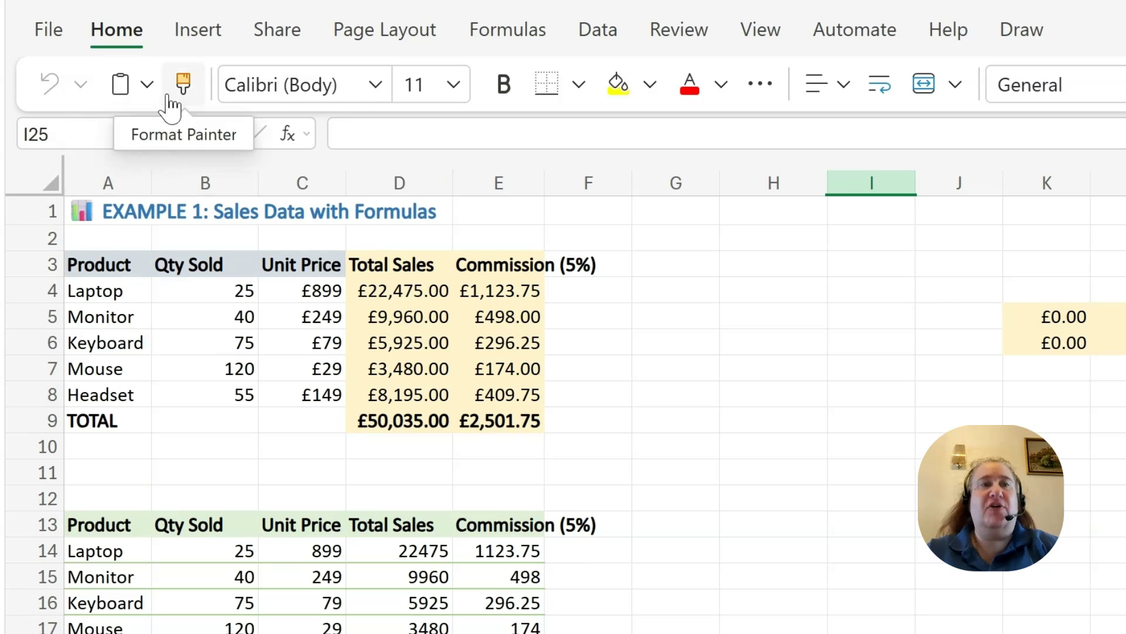
left_click(149, 90)
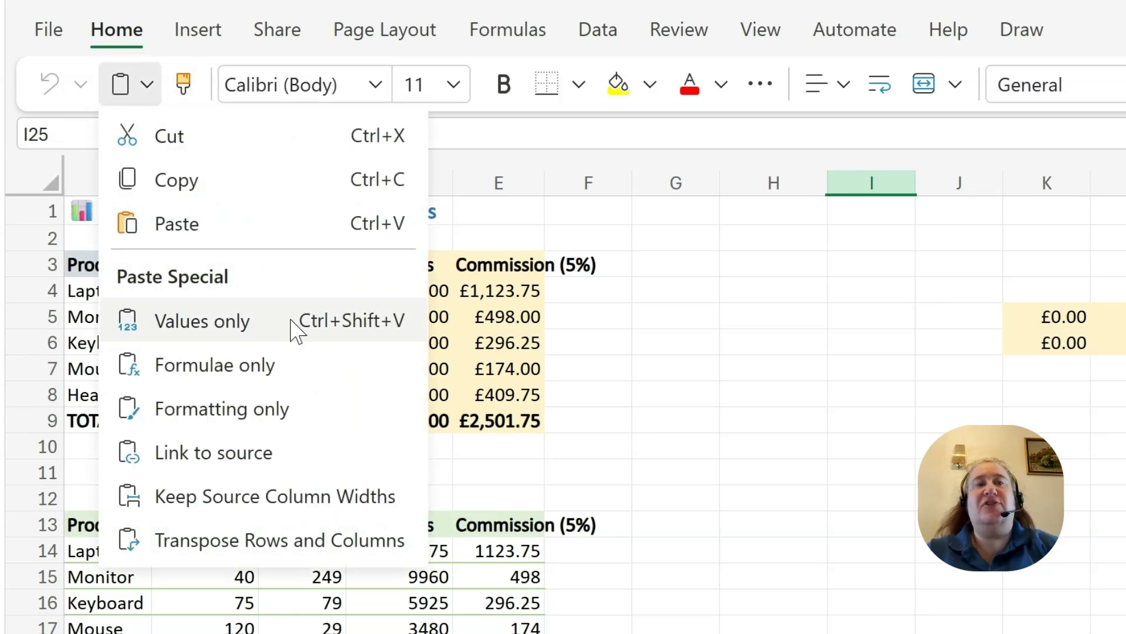
left_click(273, 319)
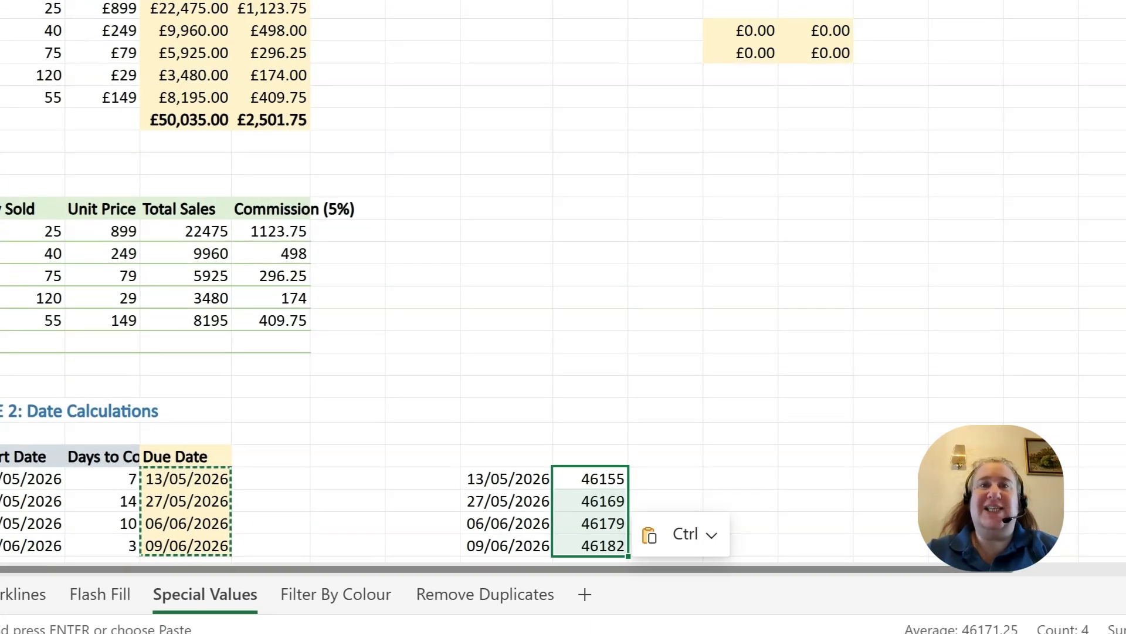
Step: Format the pasted values in I25:I28 as dates
left_click(845, 1)
left_click(764, 16)
left_click(898, 293)
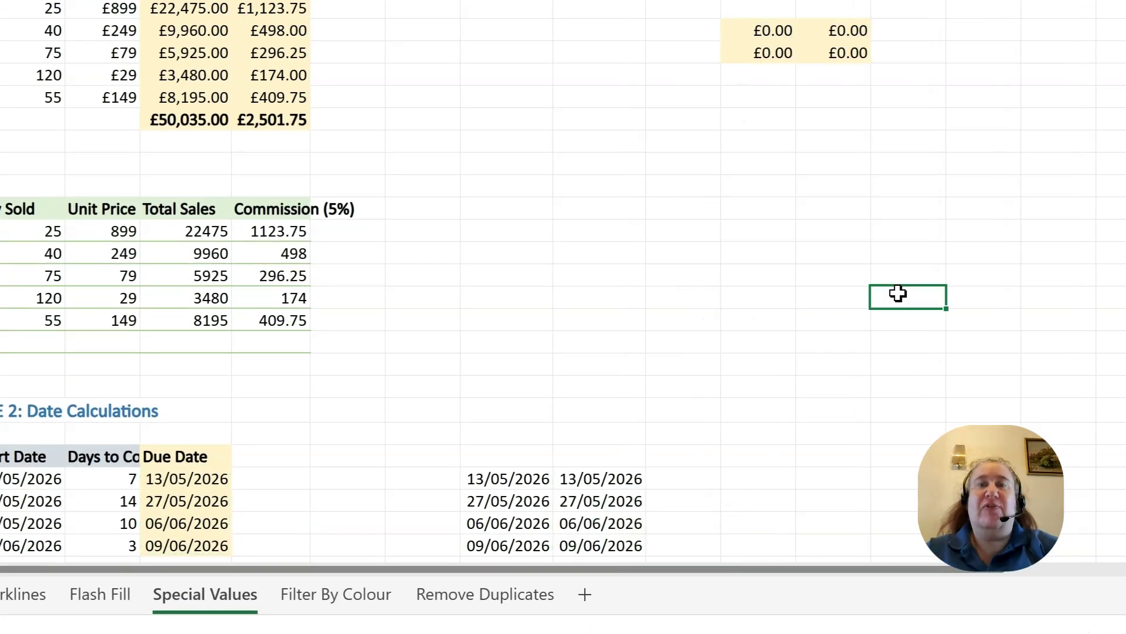